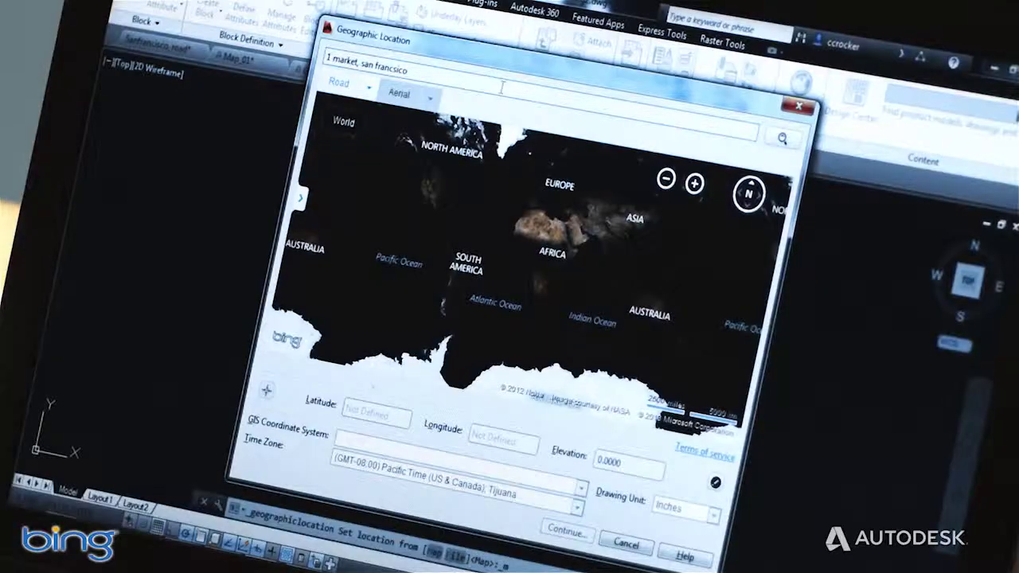
# Step: Search for 1 Market St, San Francisco to locate the drawing on the aerial map
pyautogui.press('Return')
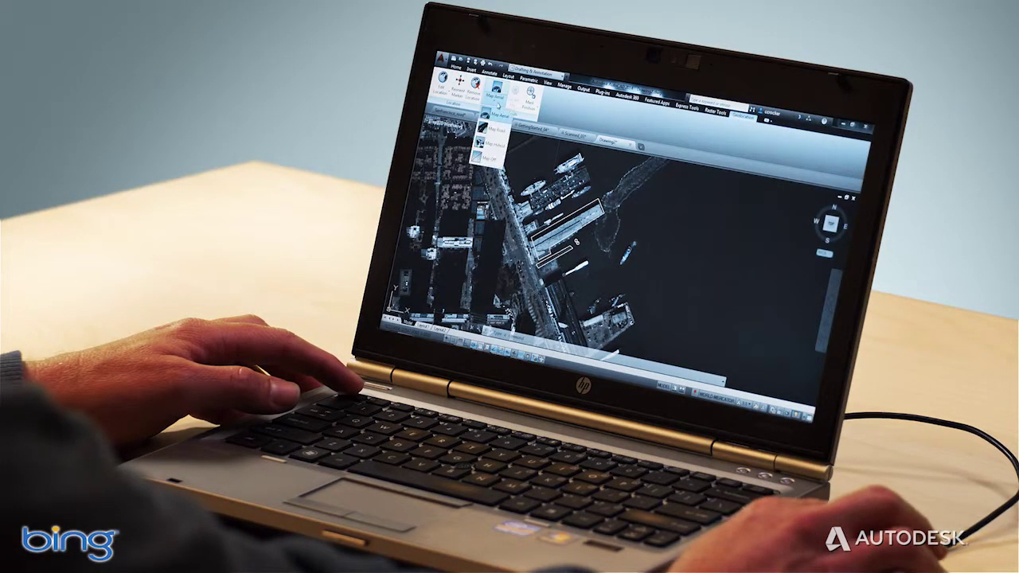
# Step: Set the Geolocation map display from Map Aerial to Map Off
pyautogui.click(487, 159)
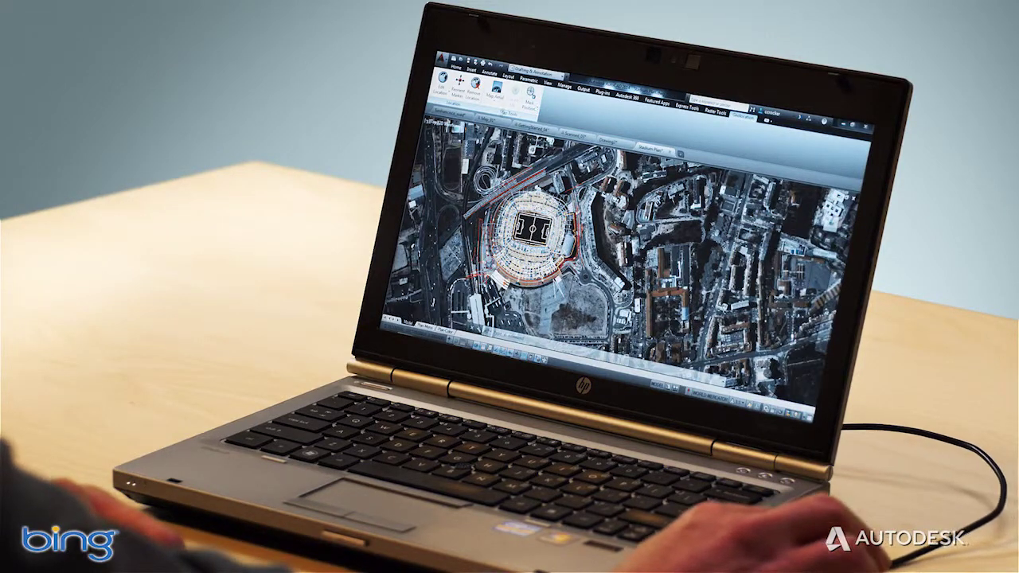
pyautogui.scroll(2, 529, 235)
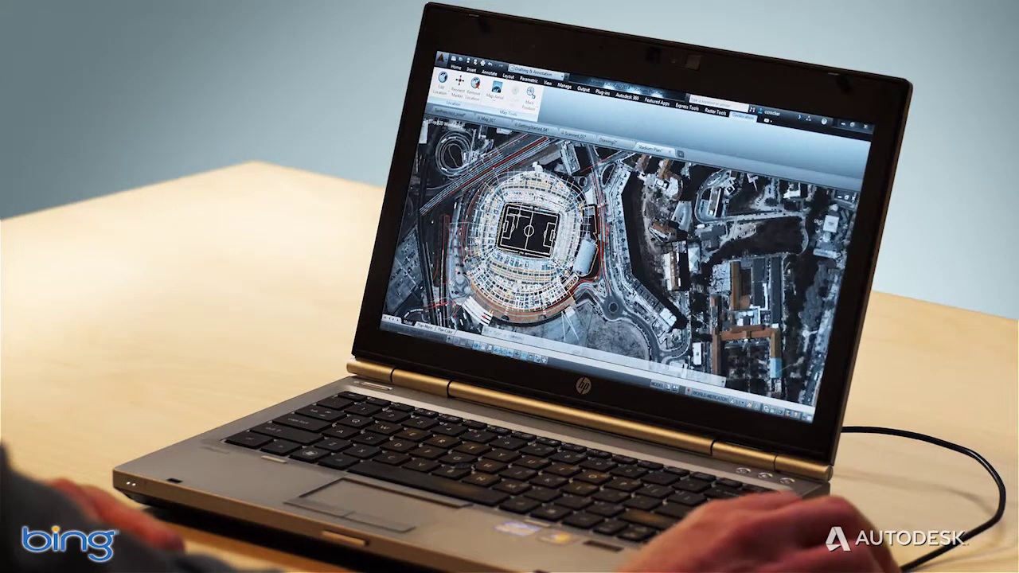
pyautogui.scroll(2, 530, 235)
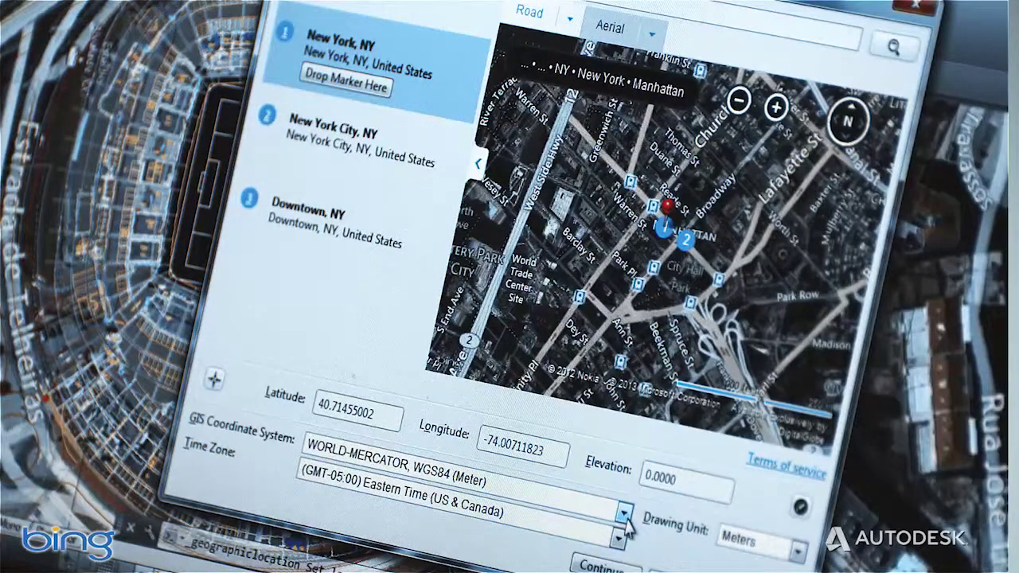
# Step: Expand the GIS Coordinate System list in the Geographic Location dialog
pyautogui.click(624, 514)
pyautogui.scroll(-3, 690, 225)
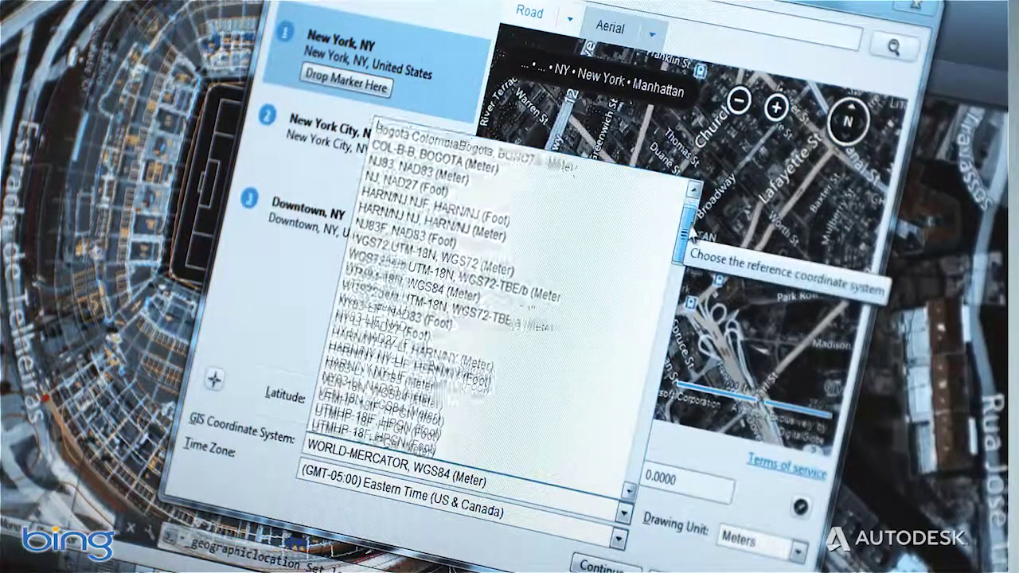
pyautogui.scroll(-3, 690, 225)
pyautogui.scroll(-3, 691, 226)
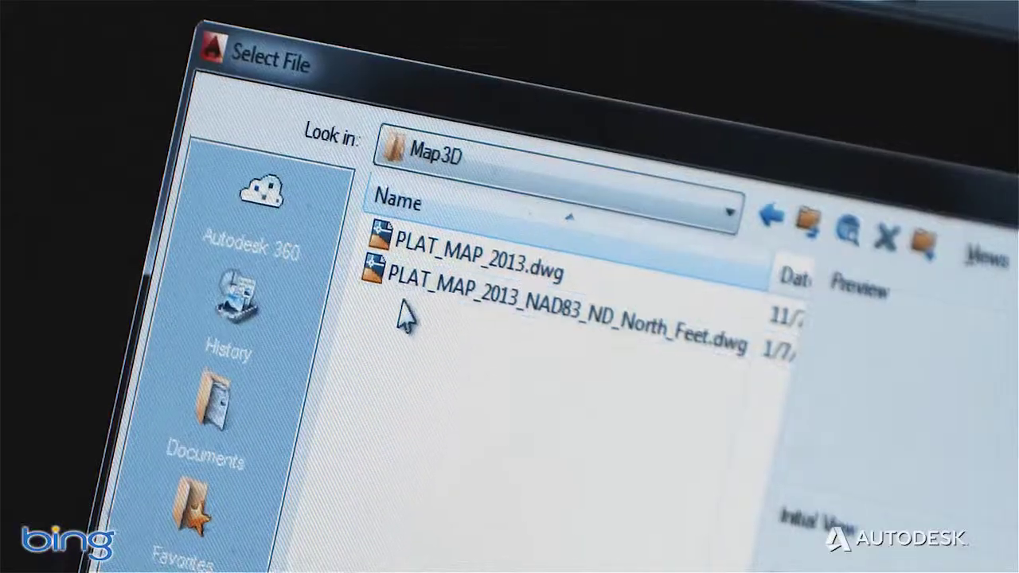
# Step: Select PLAT_MAP_2013_NAD83_ND_North_Feet.dwg in the Select File dialog
pyautogui.click(613, 326)
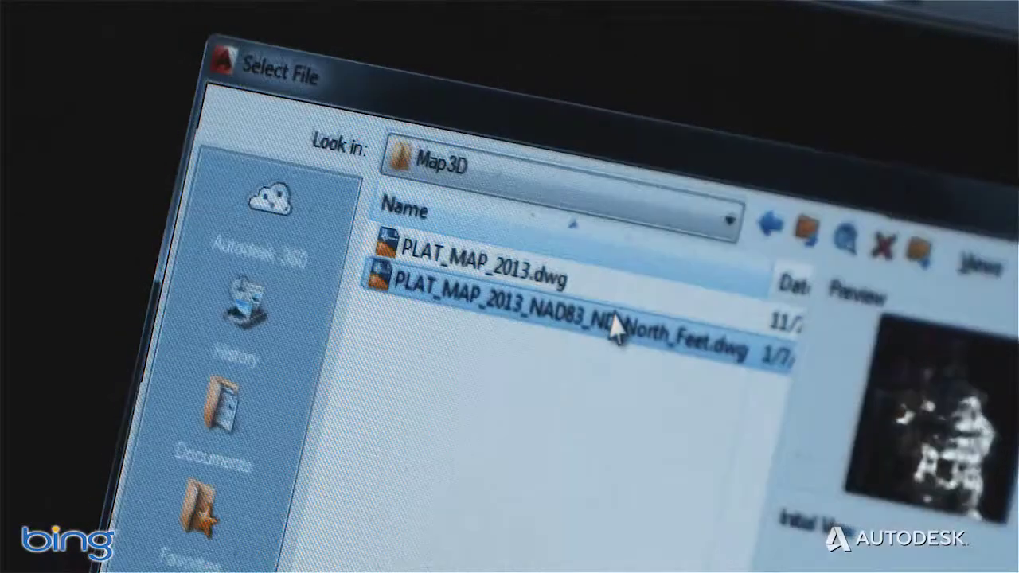